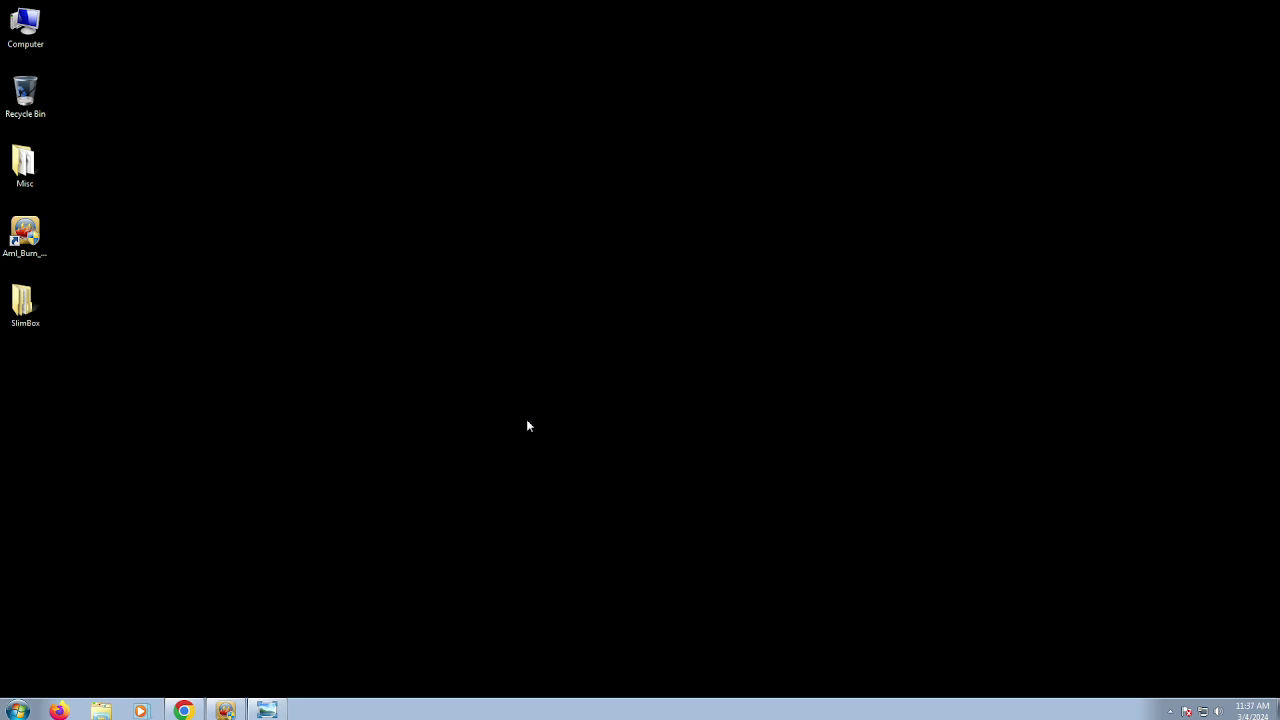
Step: View the flash image of the X96 TV box label, rear ports and USB cable, and close it
mouse_move(271, 713)
click(271, 713)
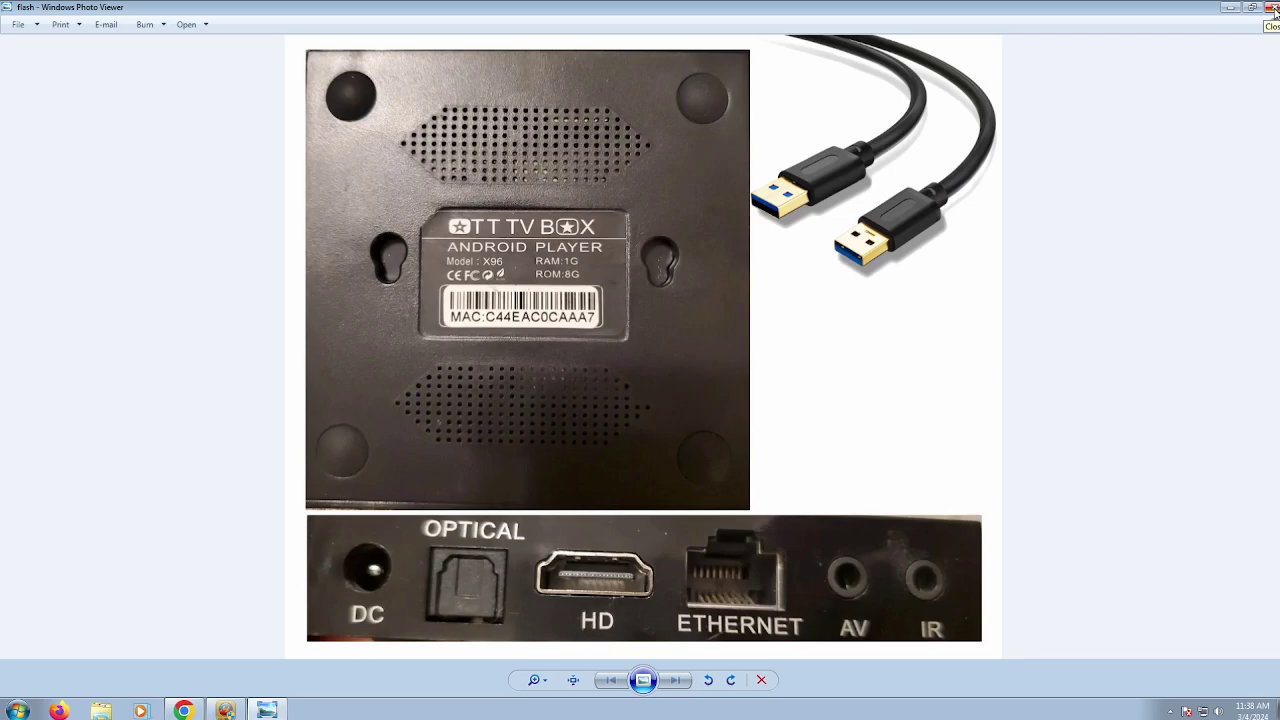
click(1272, 8)
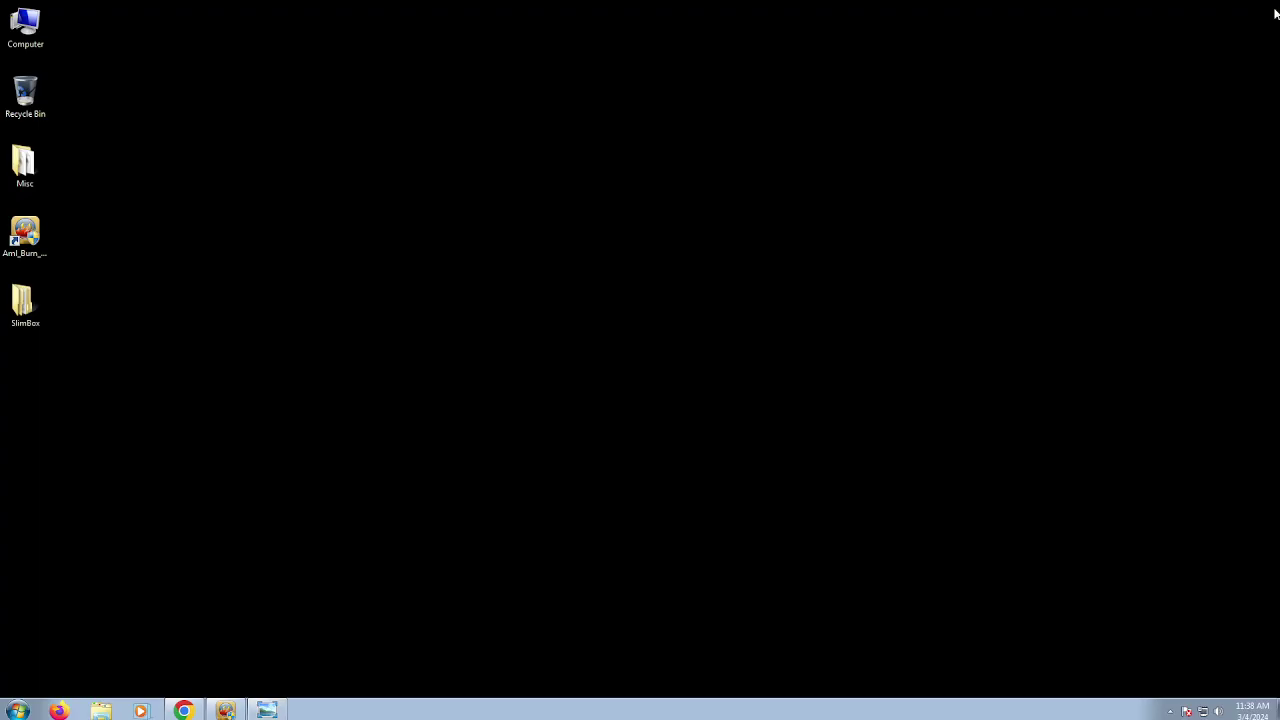
Step: Switch to Aml_USB_Burn_Tool and set its interface language to English
click(236, 710)
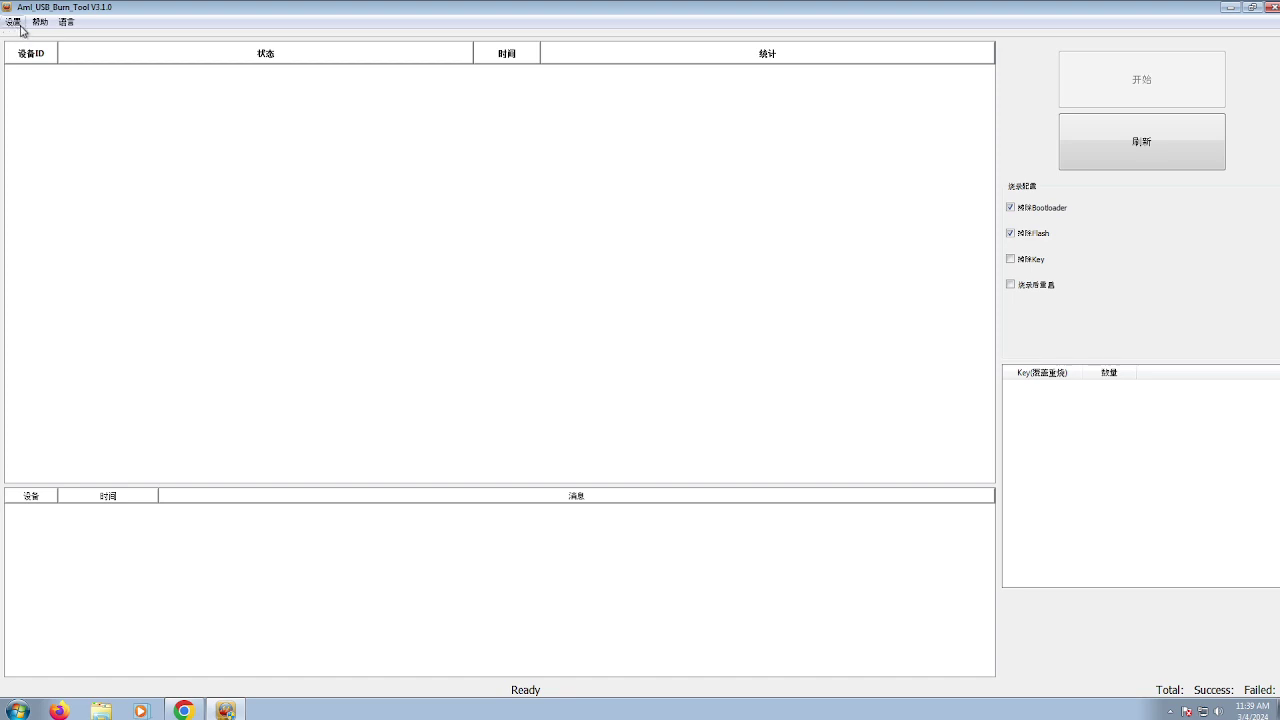
click(20, 25)
click(21, 25)
click(62, 27)
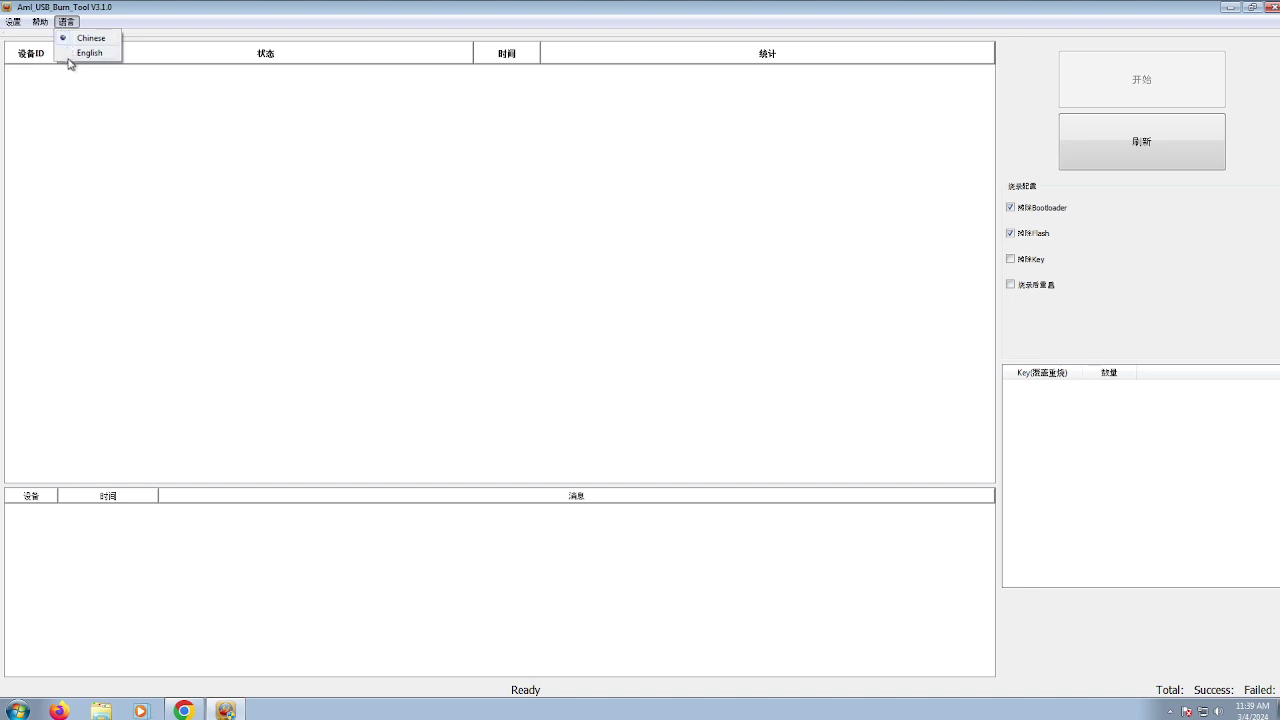
click(70, 55)
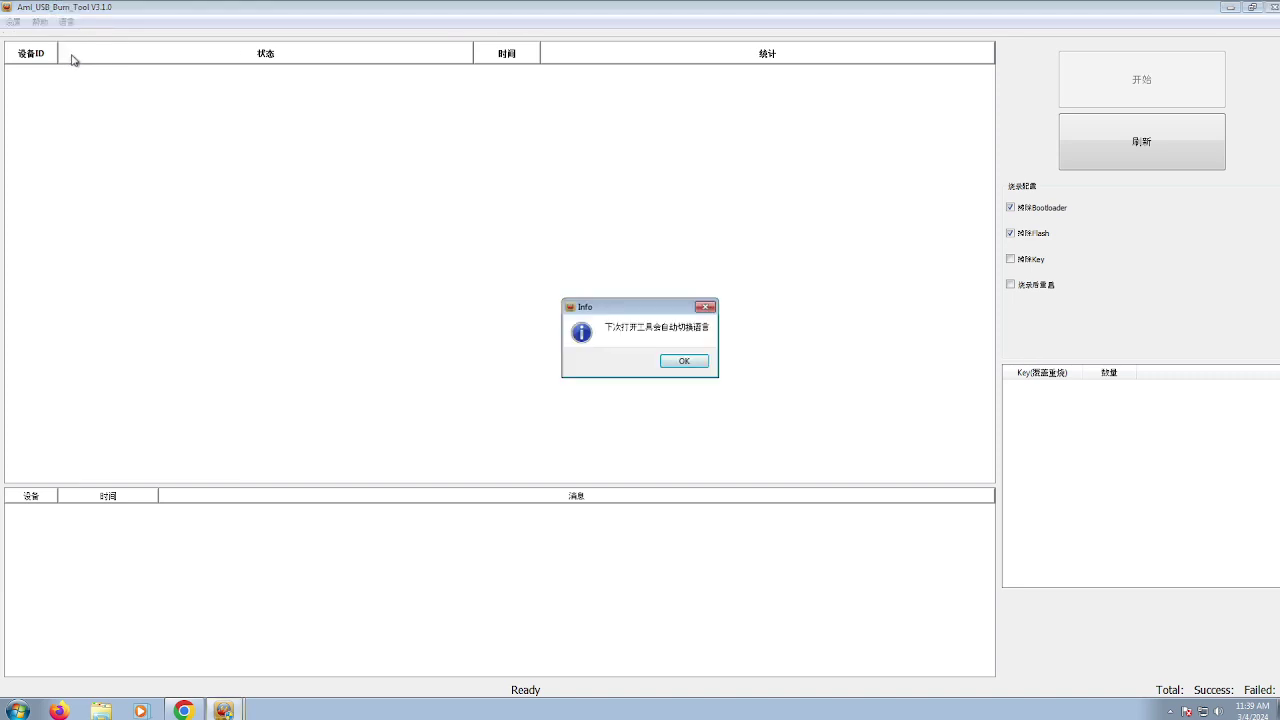
click(686, 365)
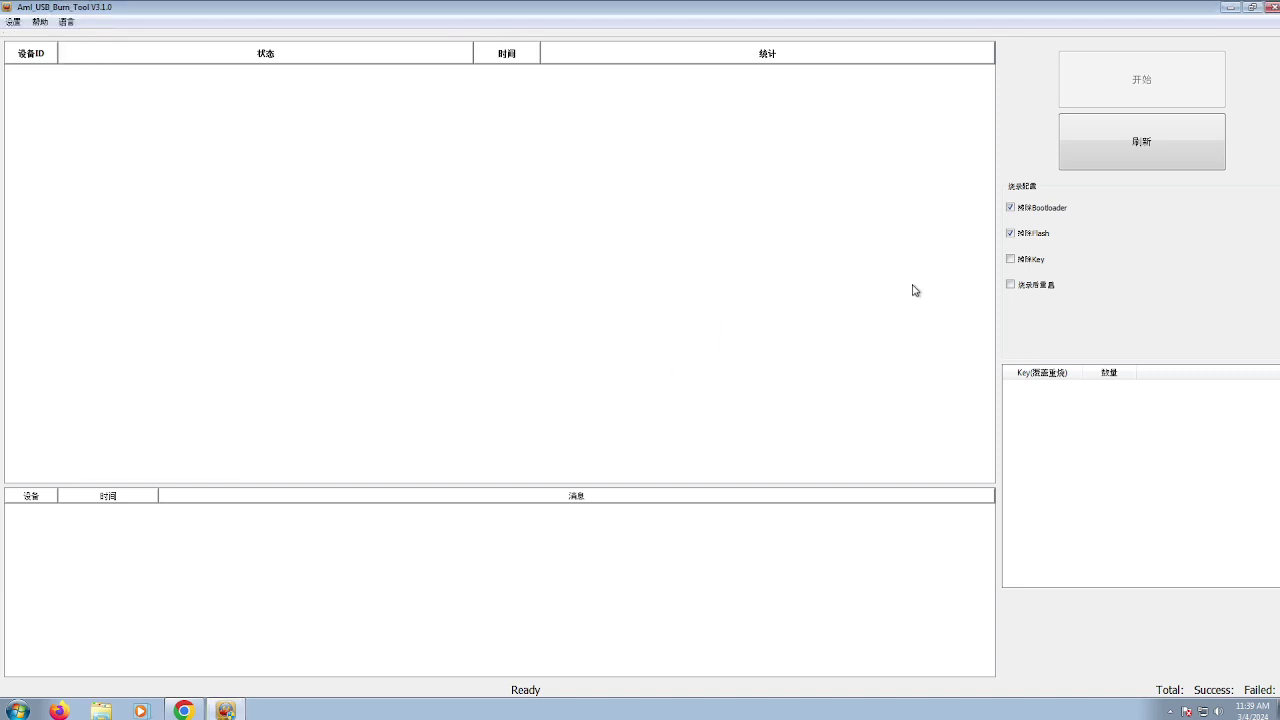
Step: Restart Aml_USB_Burn_Tool with permission to make changes so the English interface loads, and close it after checking
click(1272, 7)
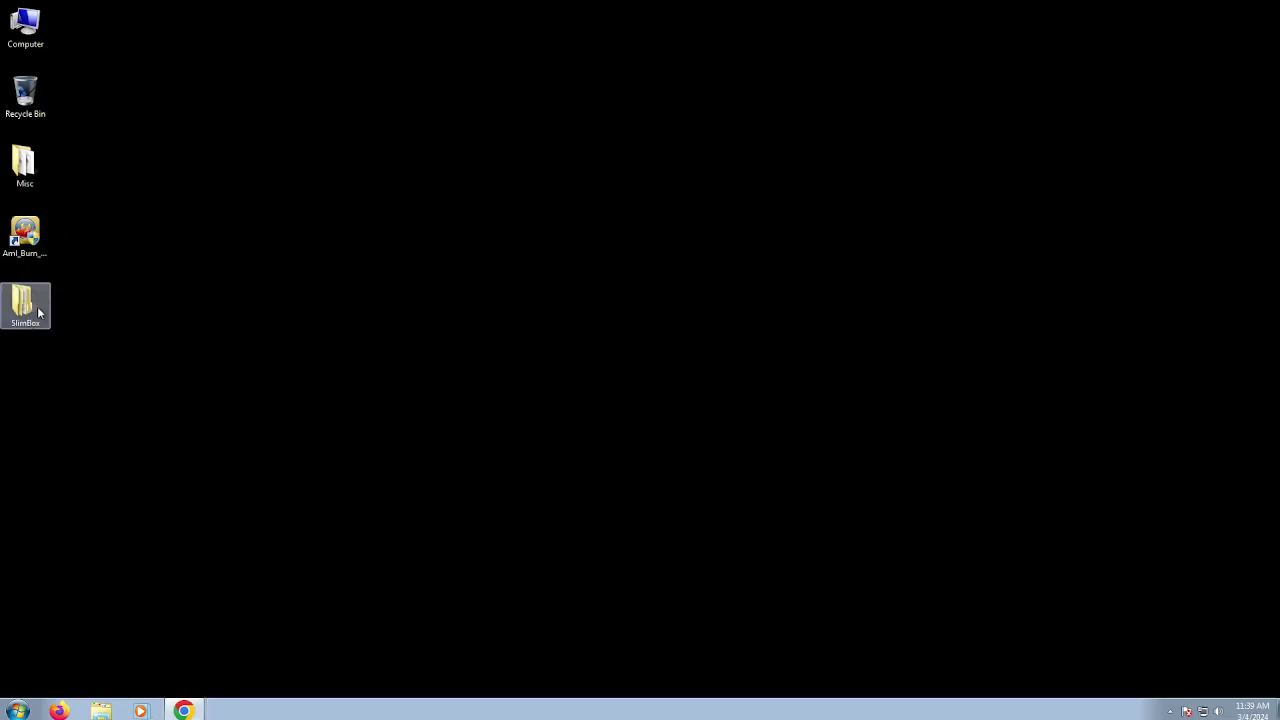
double_click(38, 245)
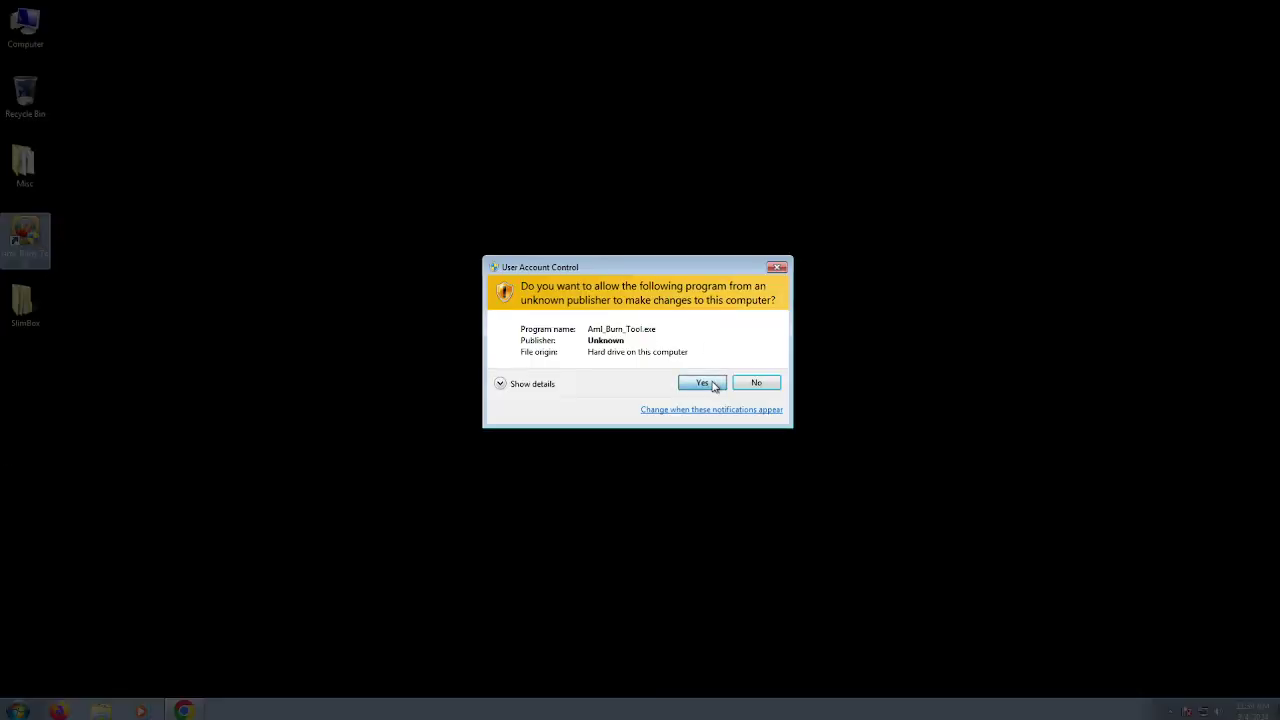
click(711, 382)
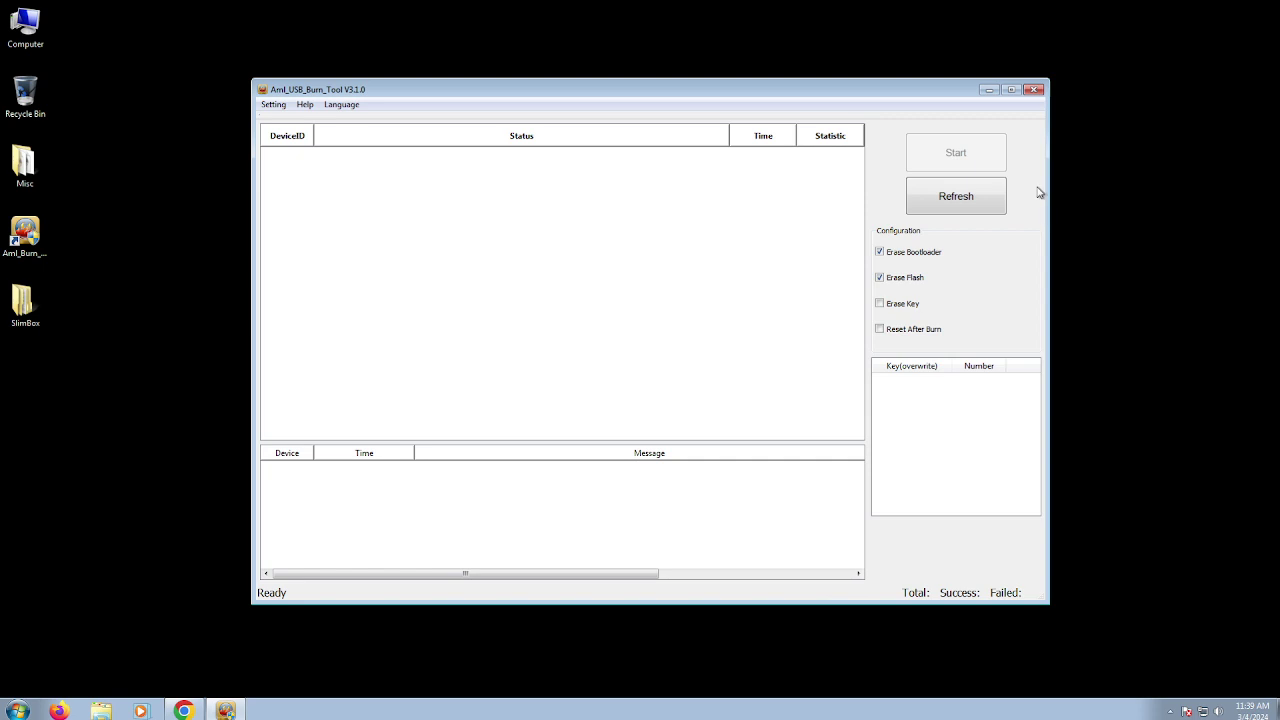
click(1011, 89)
click(1272, 7)
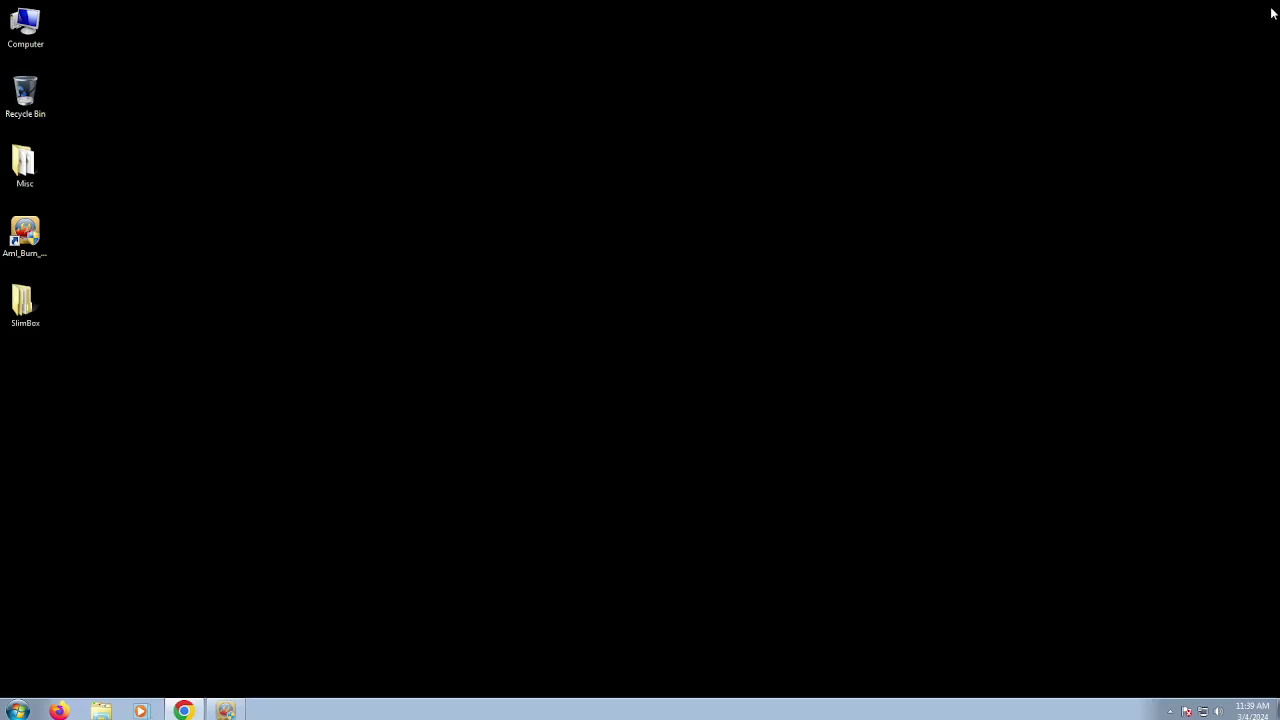
Step: Switch to Chrome and examine the slimBOXtv Amlogic s905x page for supported boxes, installation notes and the Wi-Fi module downloads
click(184, 710)
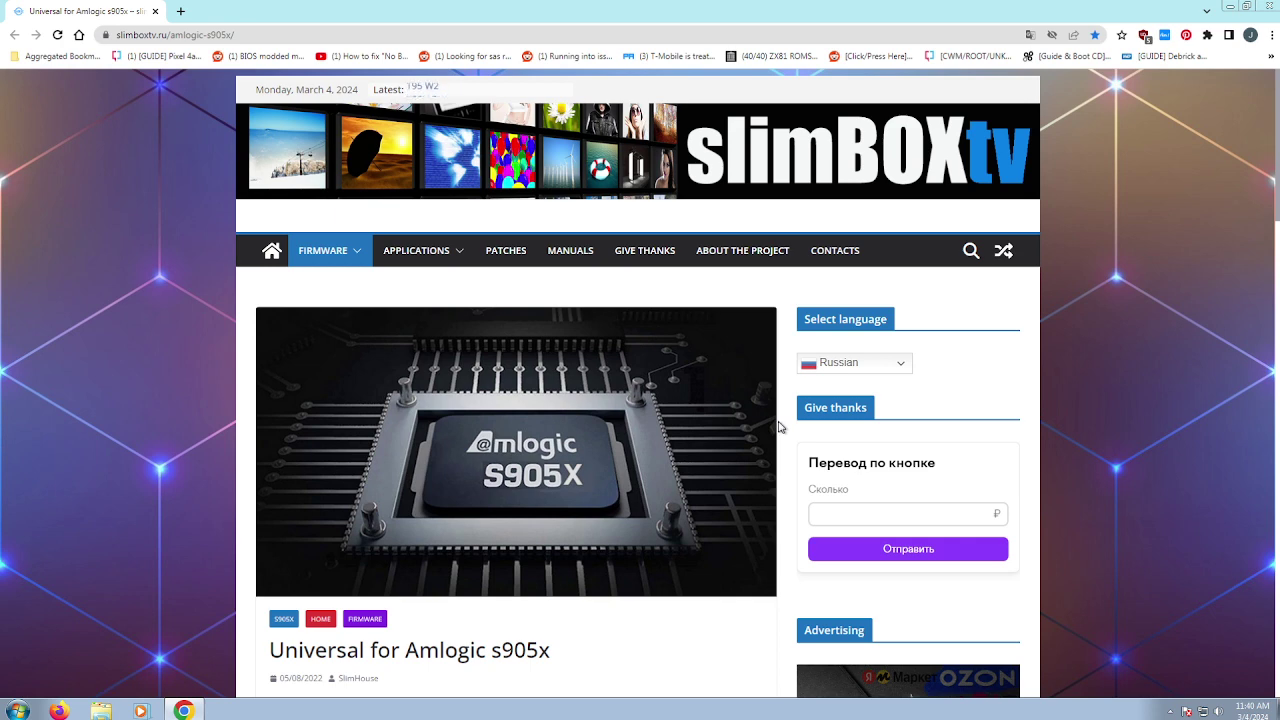
scroll(780, 427, down, 1)
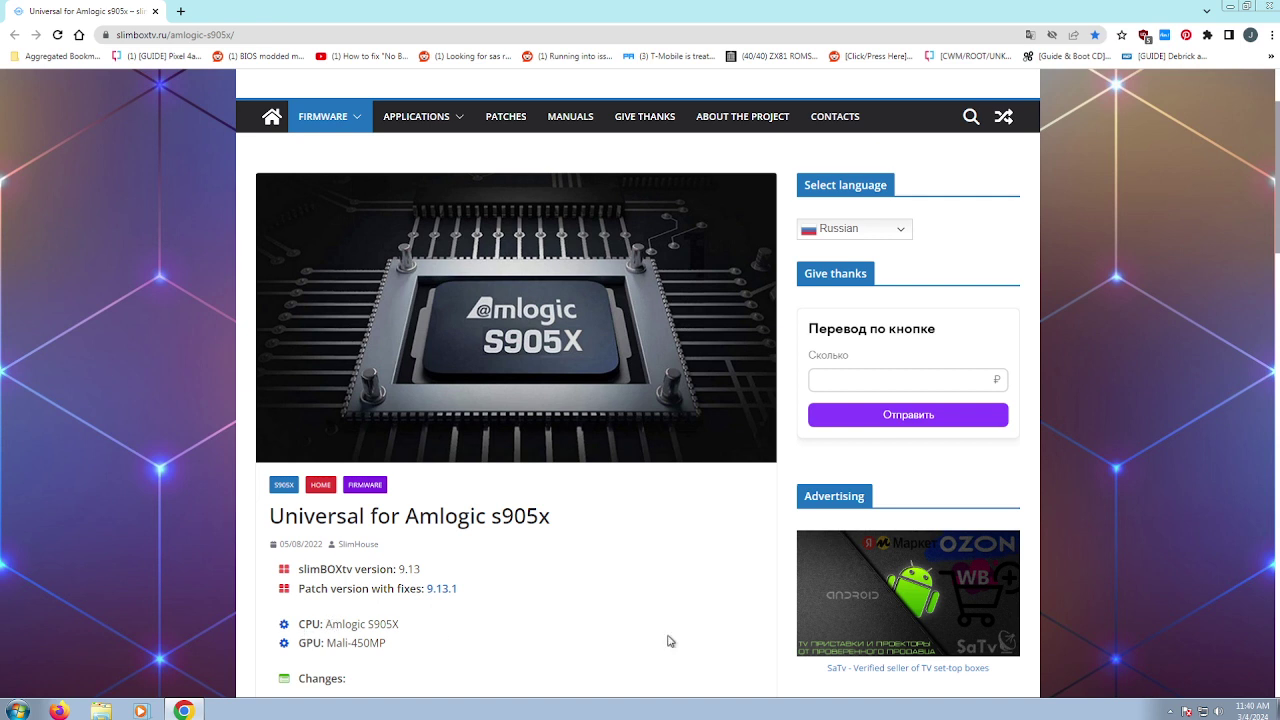
scroll(494, 600, down, 1)
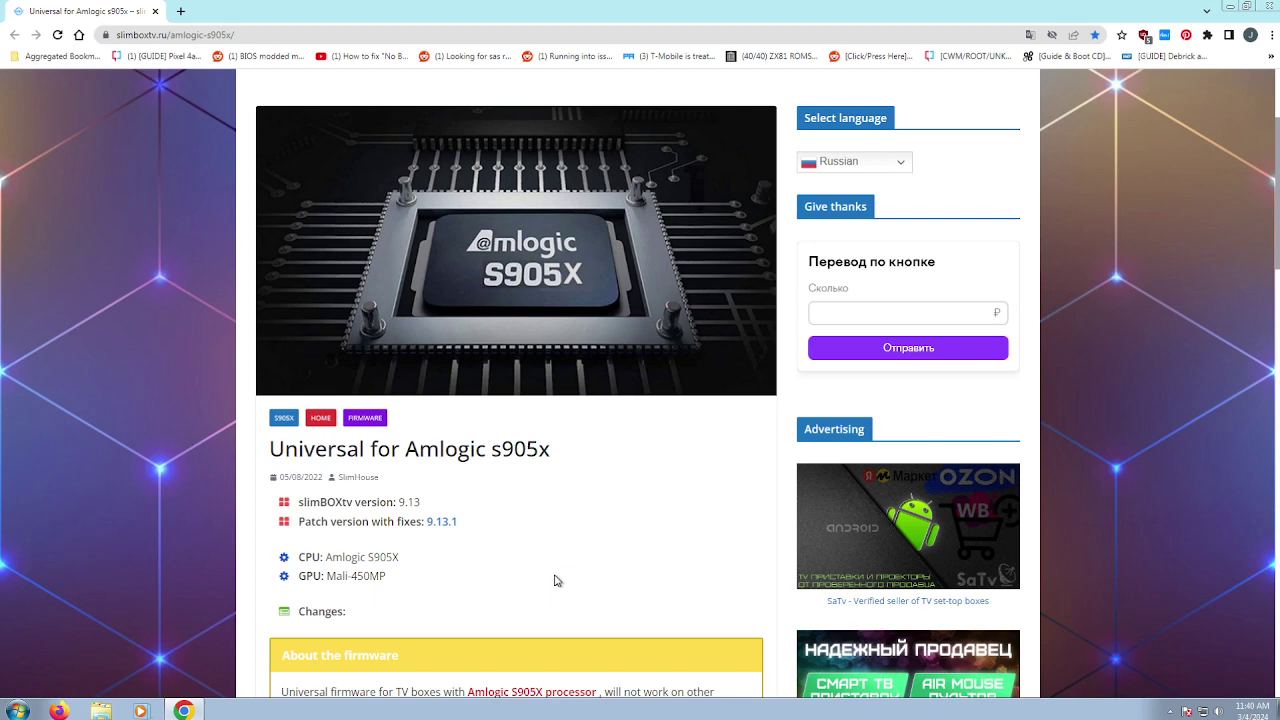
scroll(557, 580, down, 7)
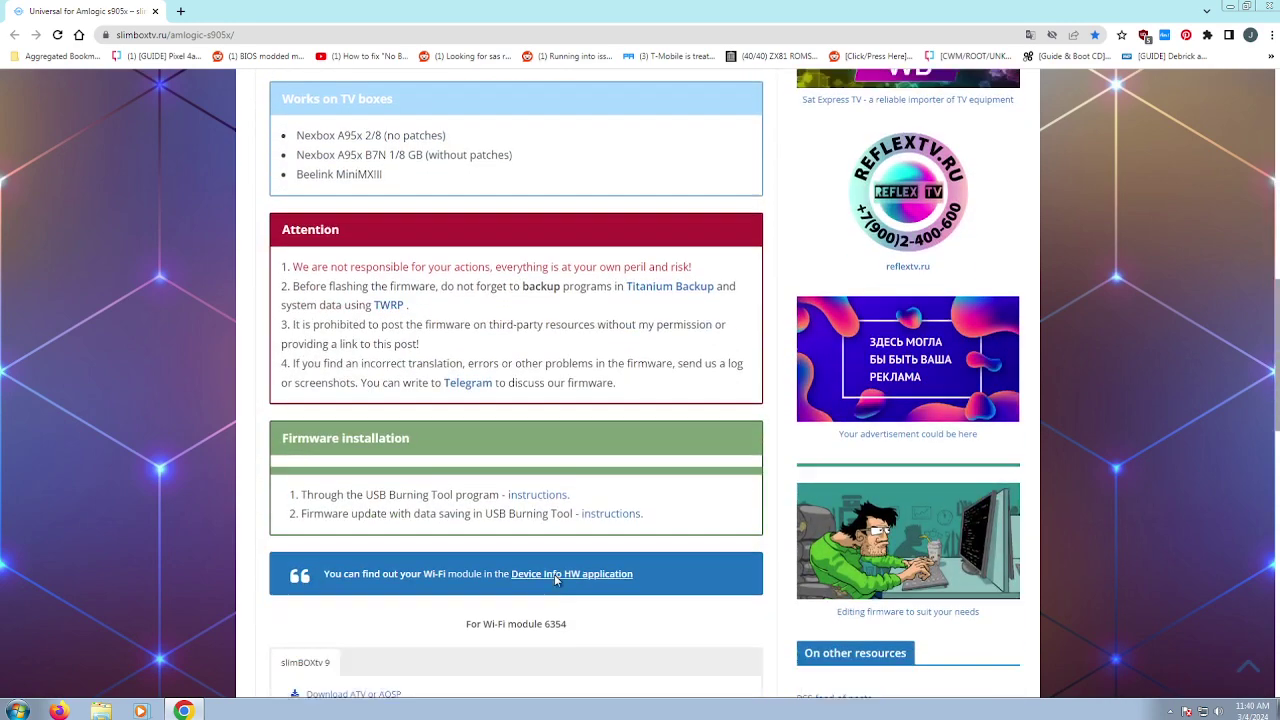
scroll(557, 580, down, 3)
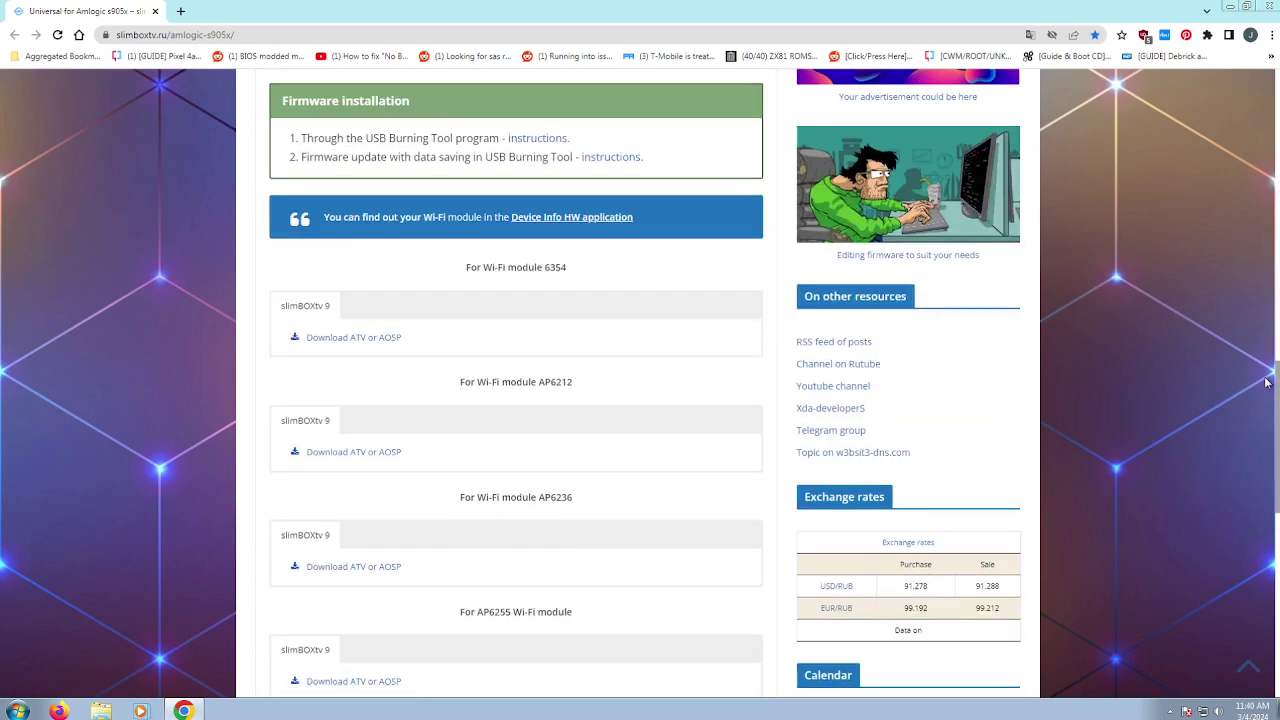
scroll(1268, 491, up, 3)
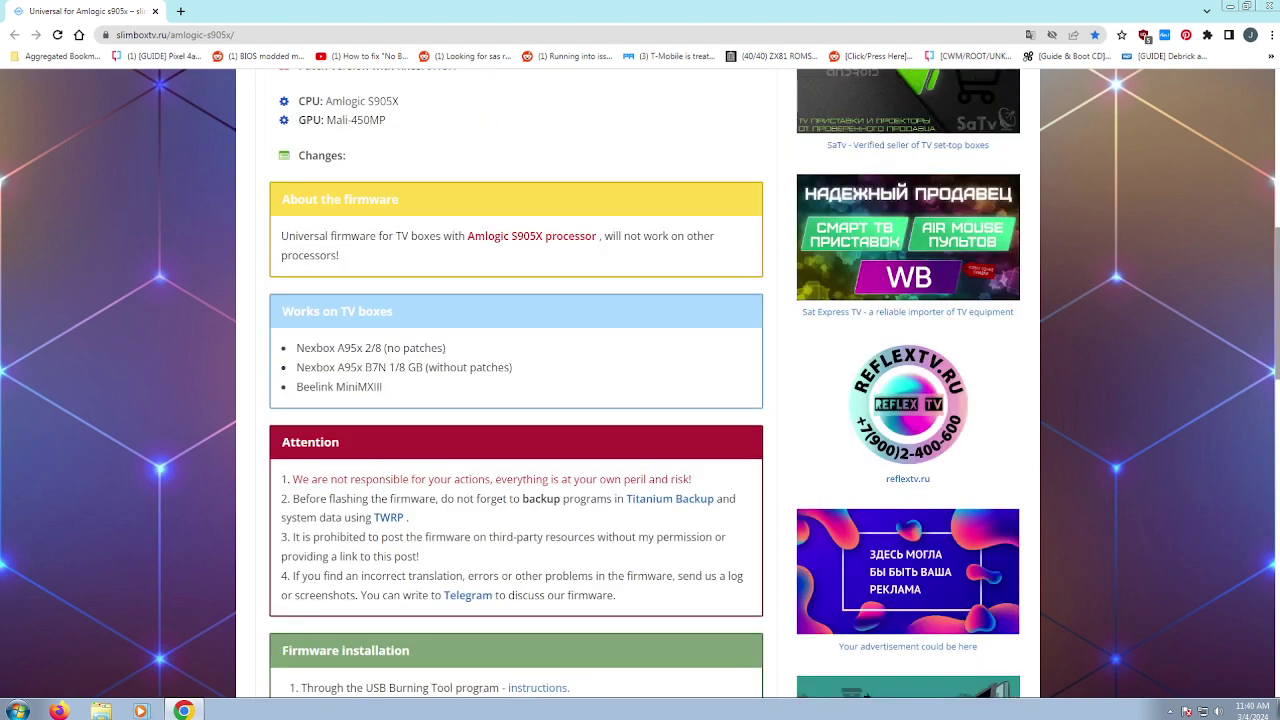
scroll(1268, 491, down, 6)
scroll(1268, 491, down, 5)
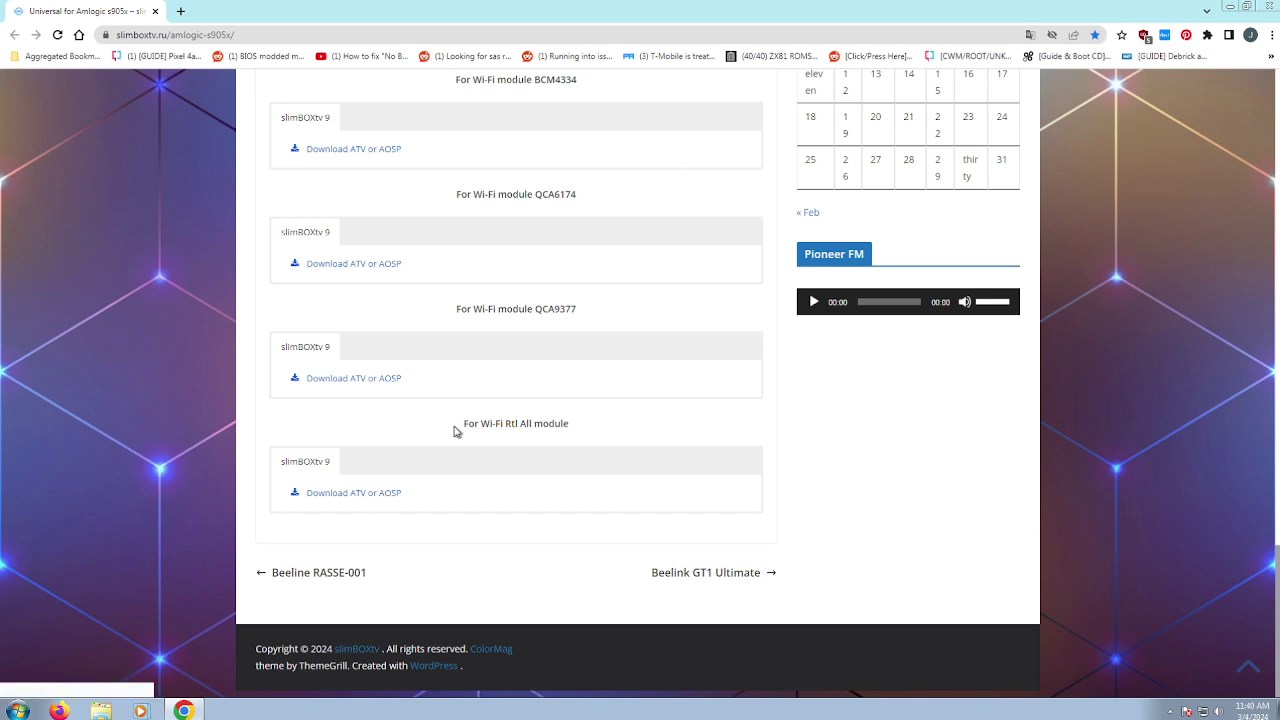
Step: Open the ATV or AOSP download folder for the Wi-Fi Rtl All module to view its files, and close the browser
drag(454, 429, 585, 429)
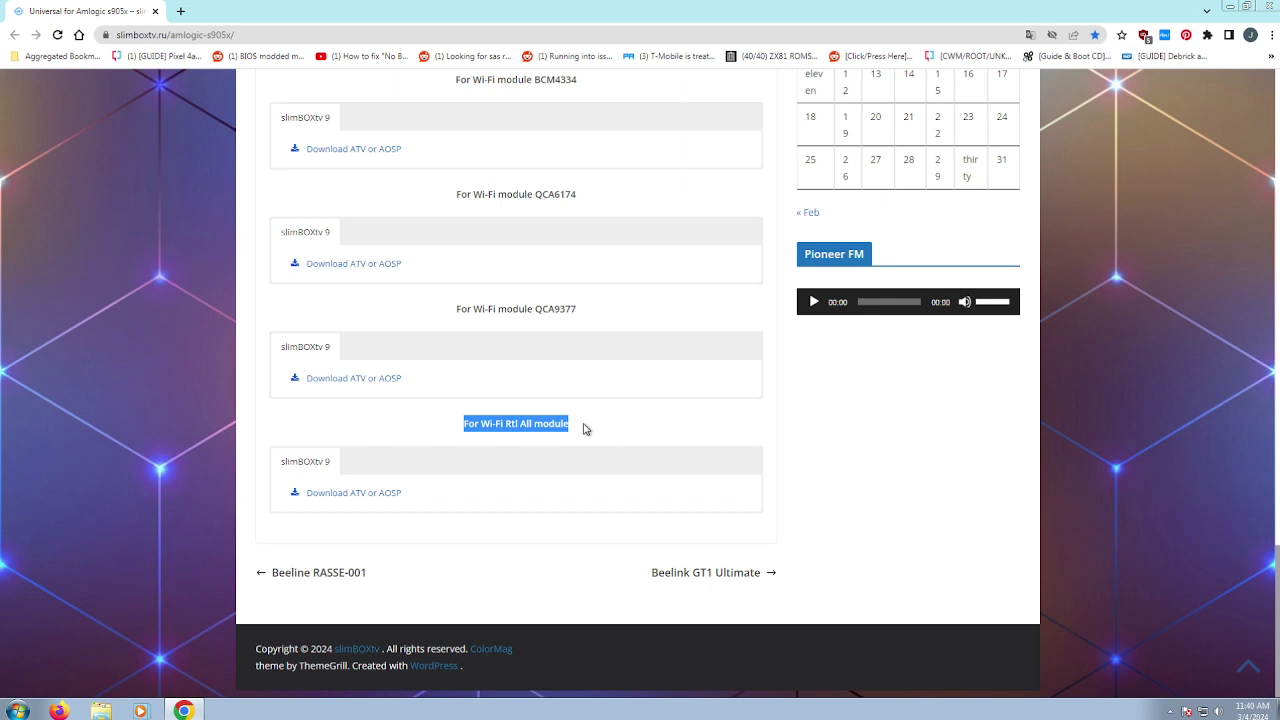
click(586, 506)
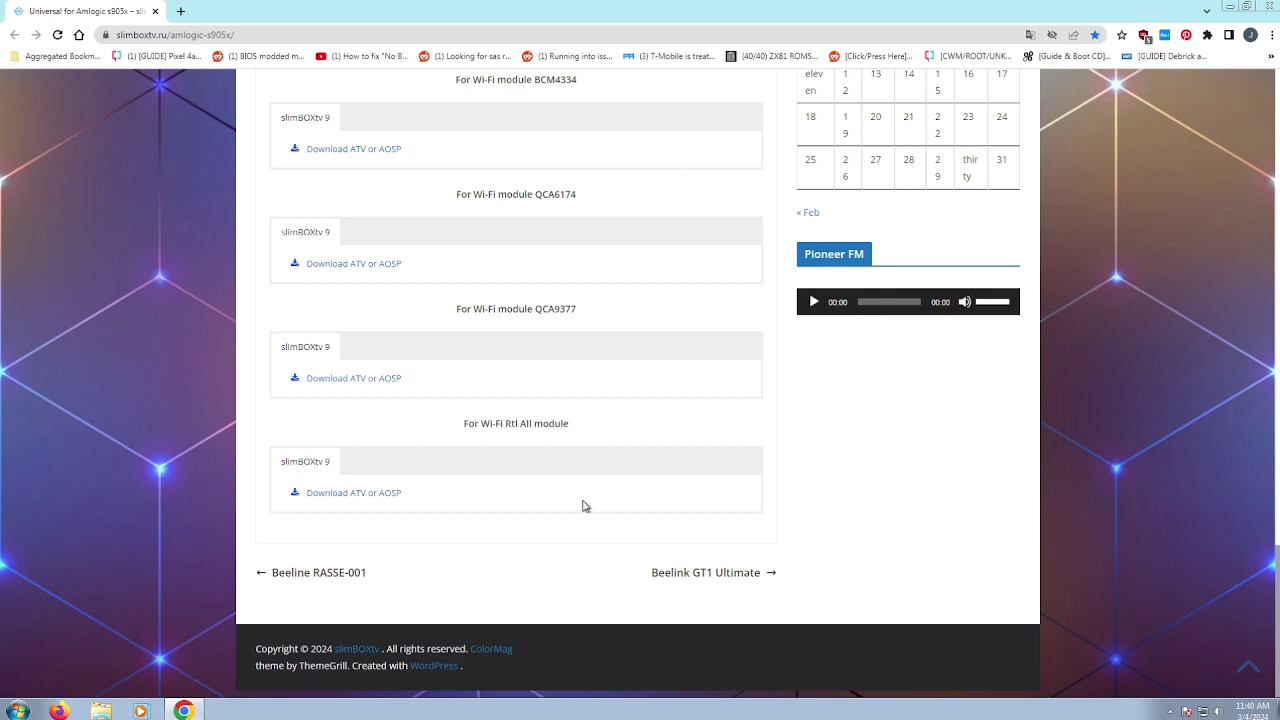
click(345, 496)
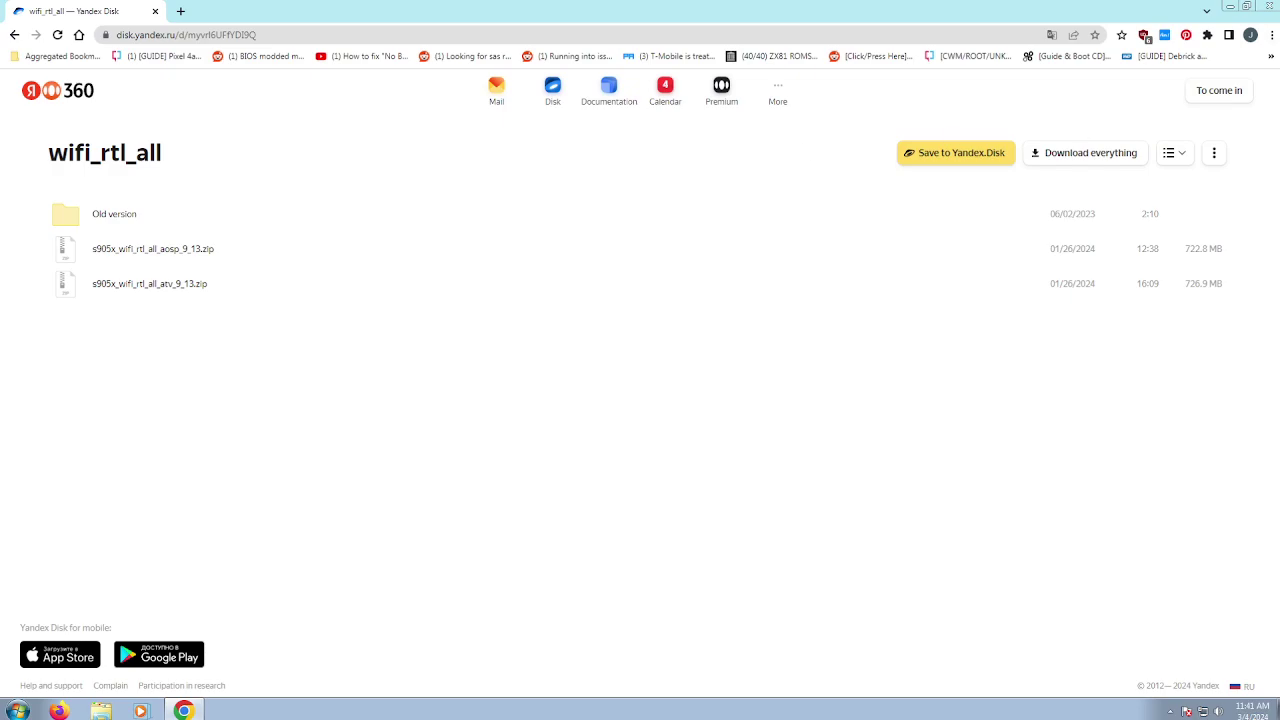
click(1268, 6)
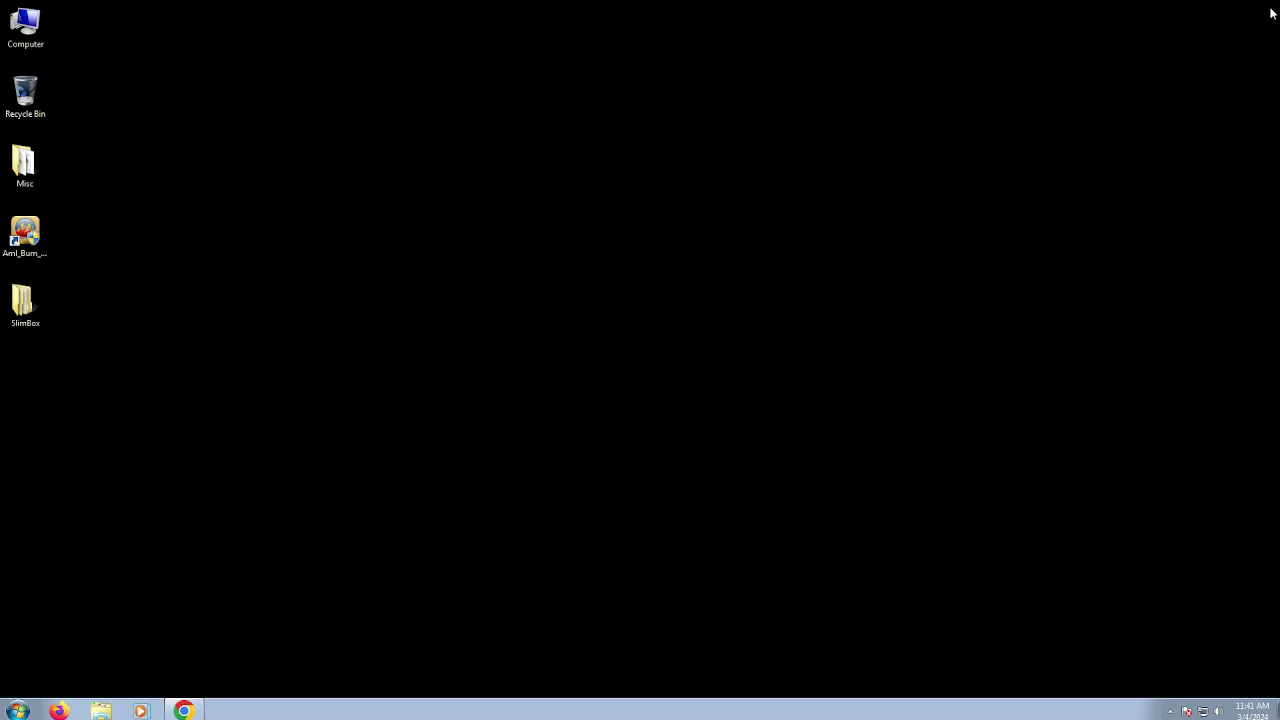
Step: Delete the wifi_qca9377 folder from the SlimBox desktop folder and close the folder window
double_click(24, 303)
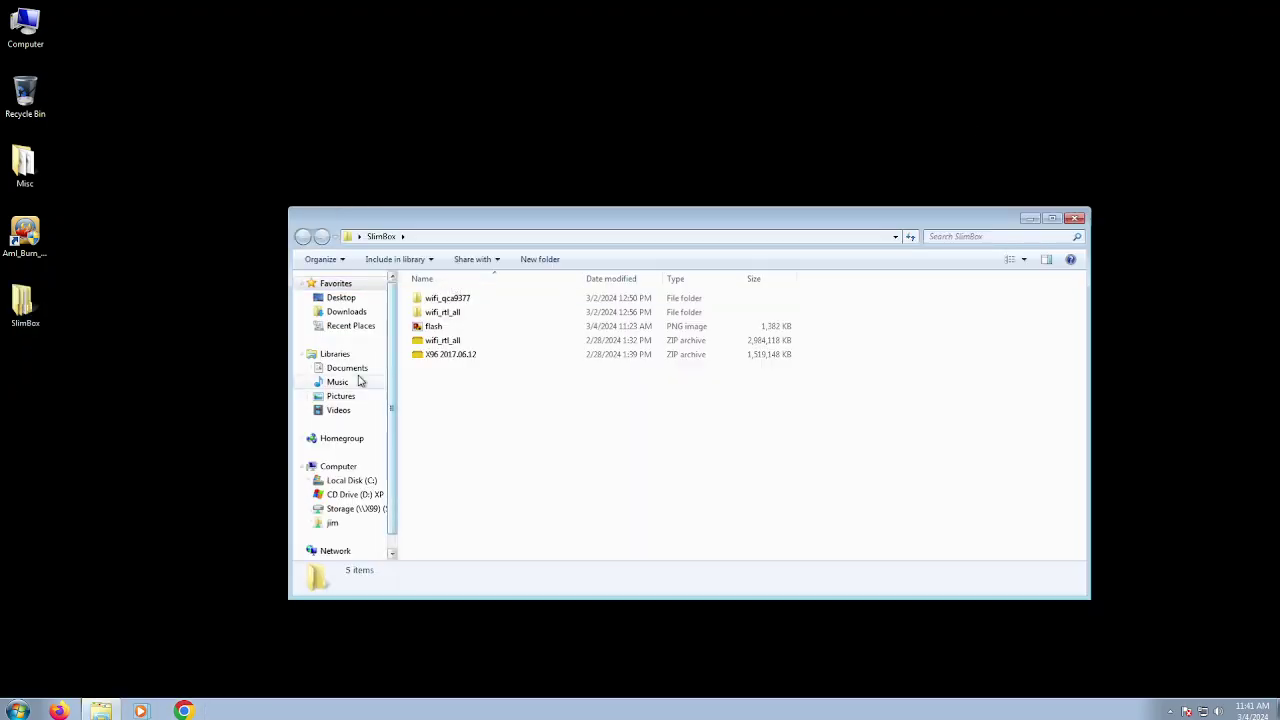
click(476, 304)
key(Delete)
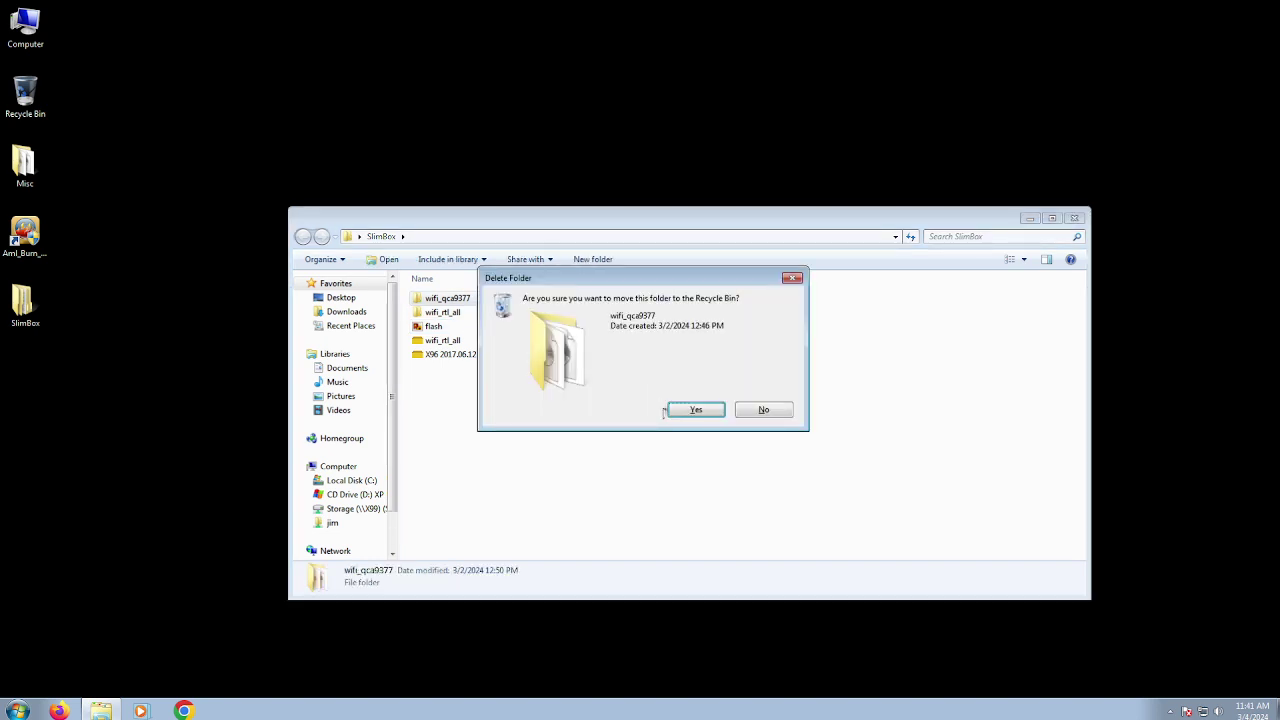
click(680, 412)
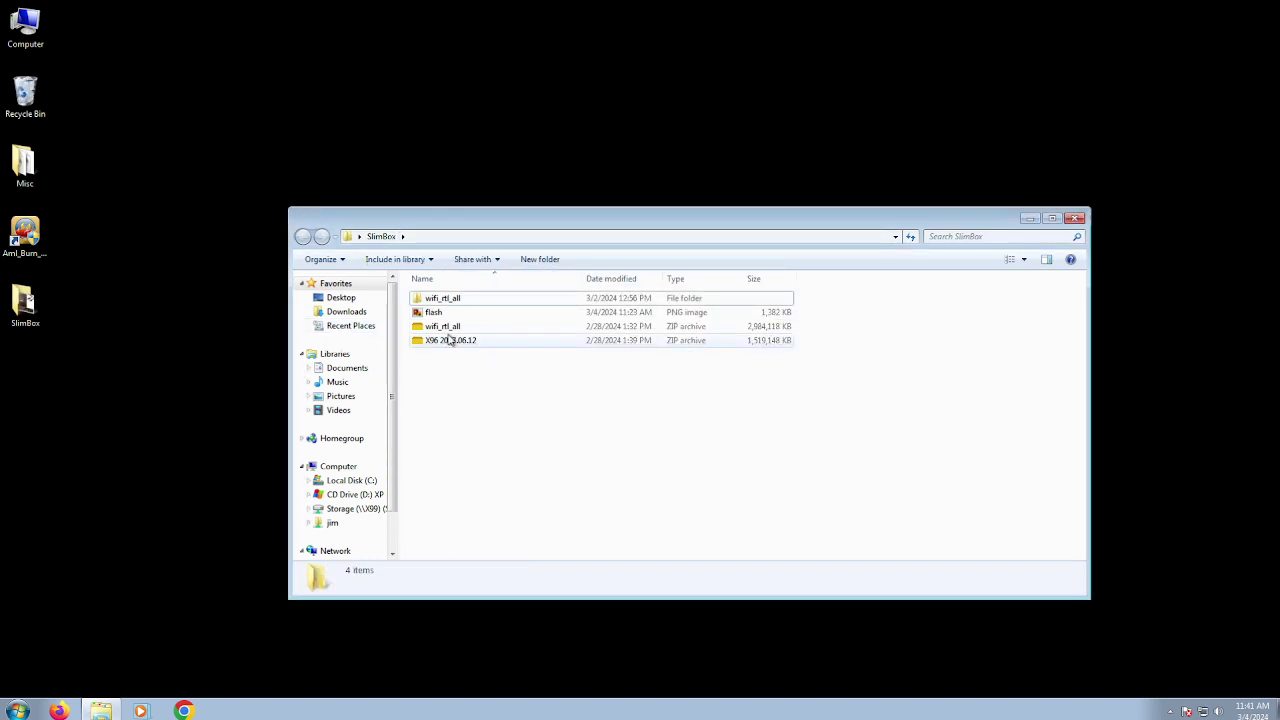
click(1074, 221)
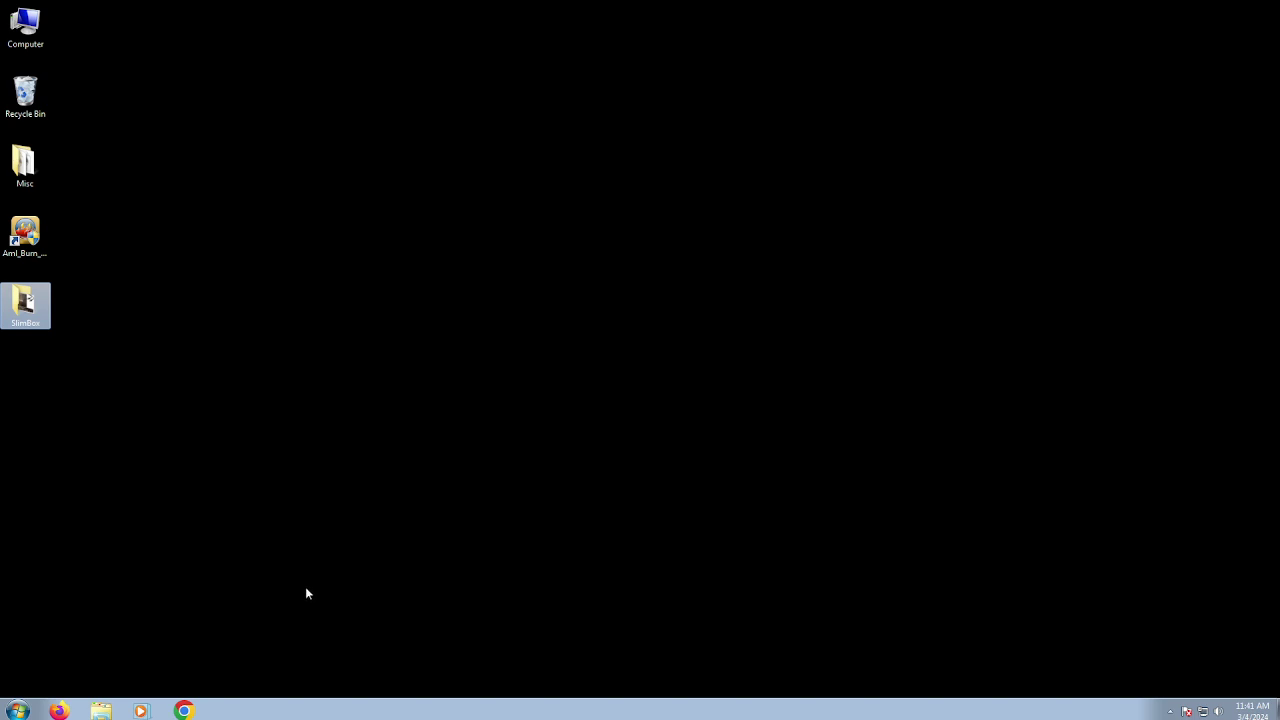
click(183, 706)
click(184, 709)
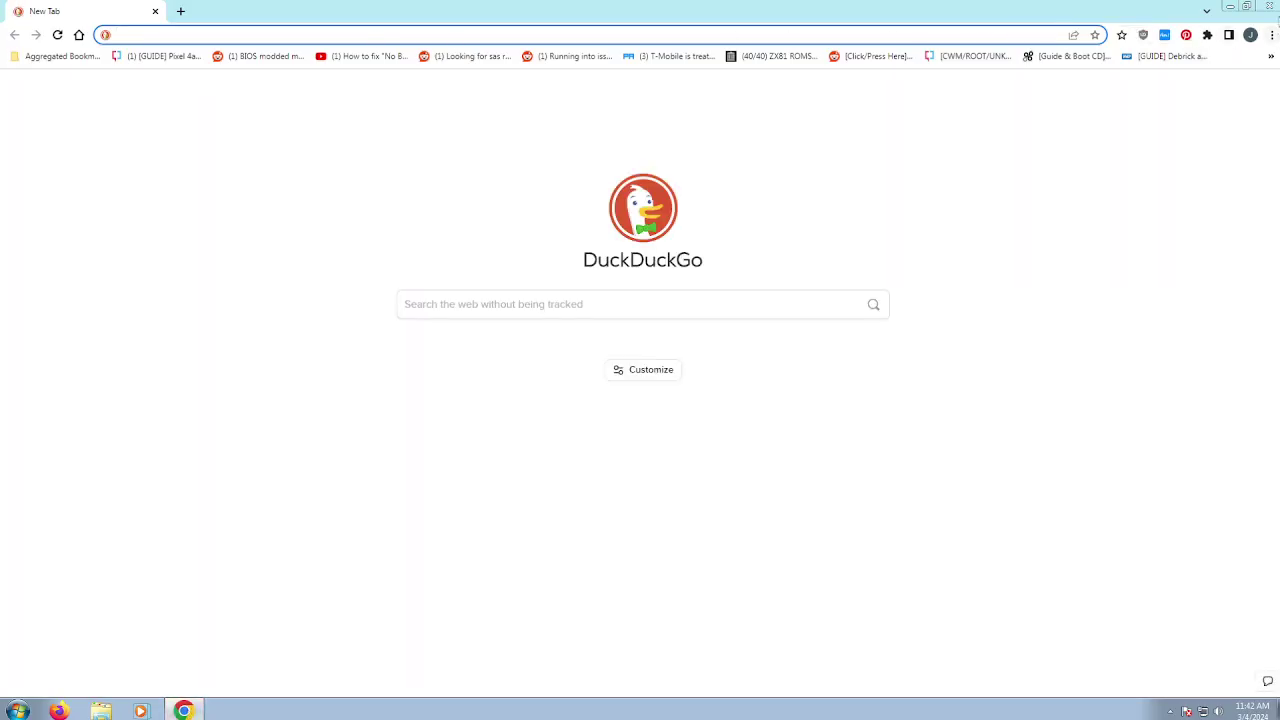
click(1269, 6)
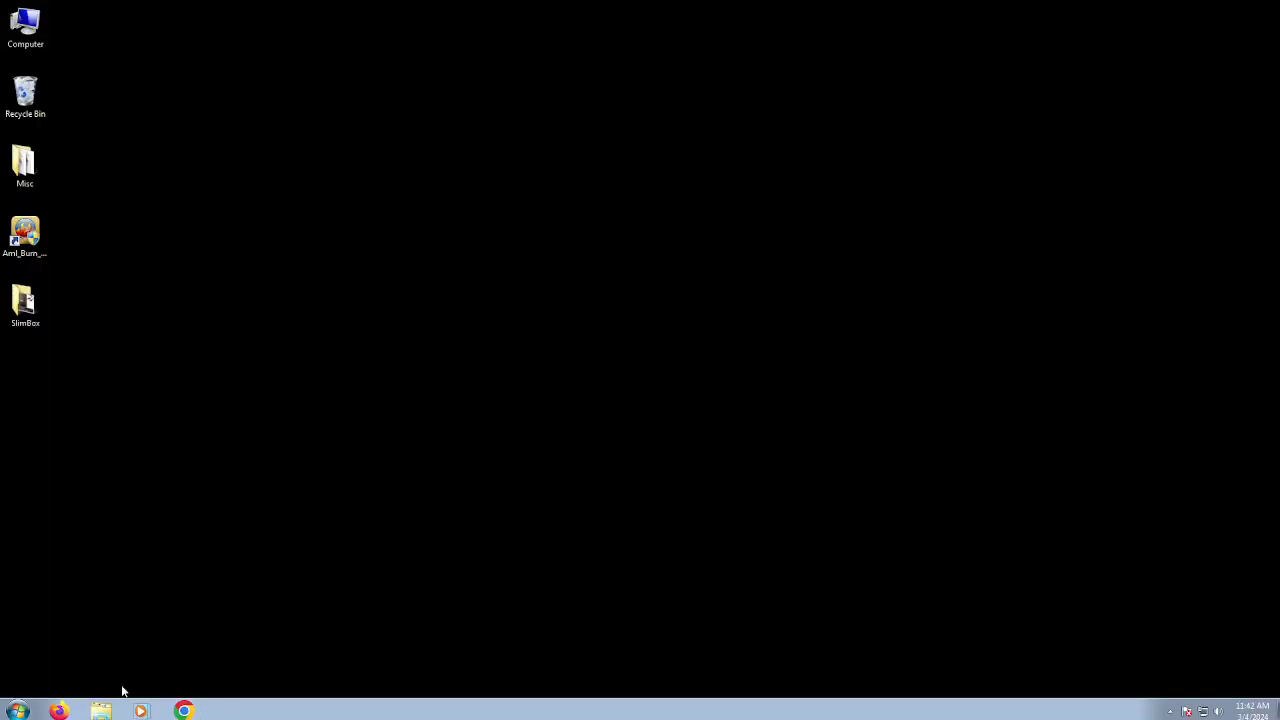